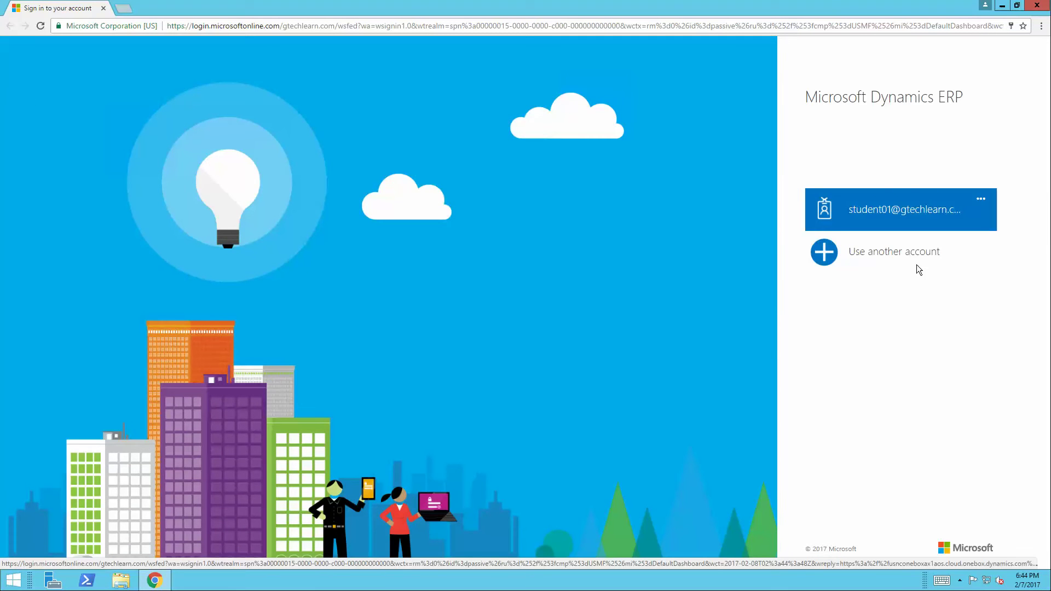
- Sign in to Dynamics 365 for Operations with the saved account
left_click(902, 196)
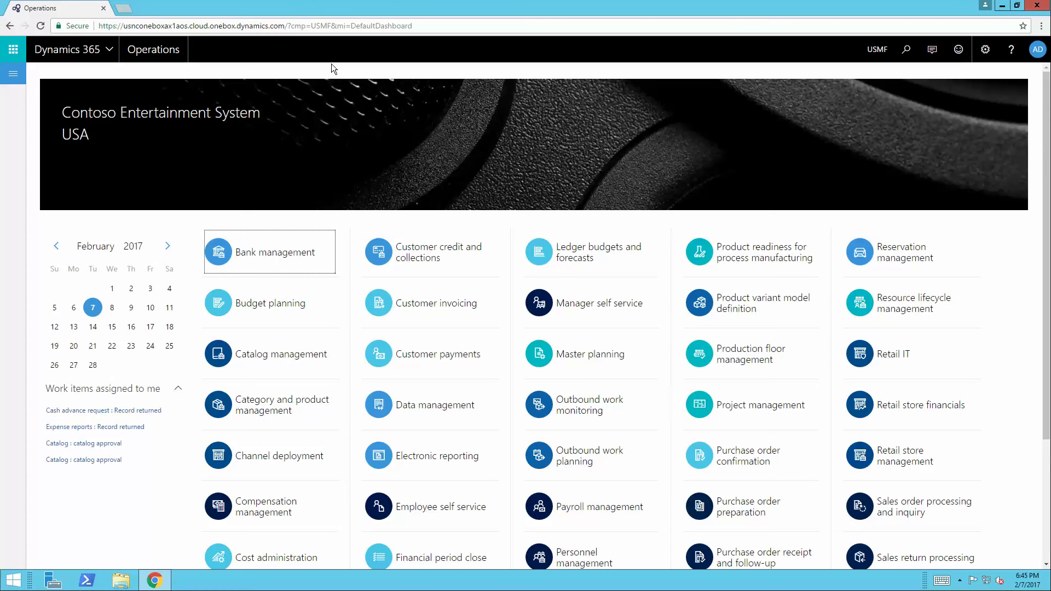
- Copy the dashboard address into a new tab, changing 'aos' to 'pos', and load it
left_click(256, 26)
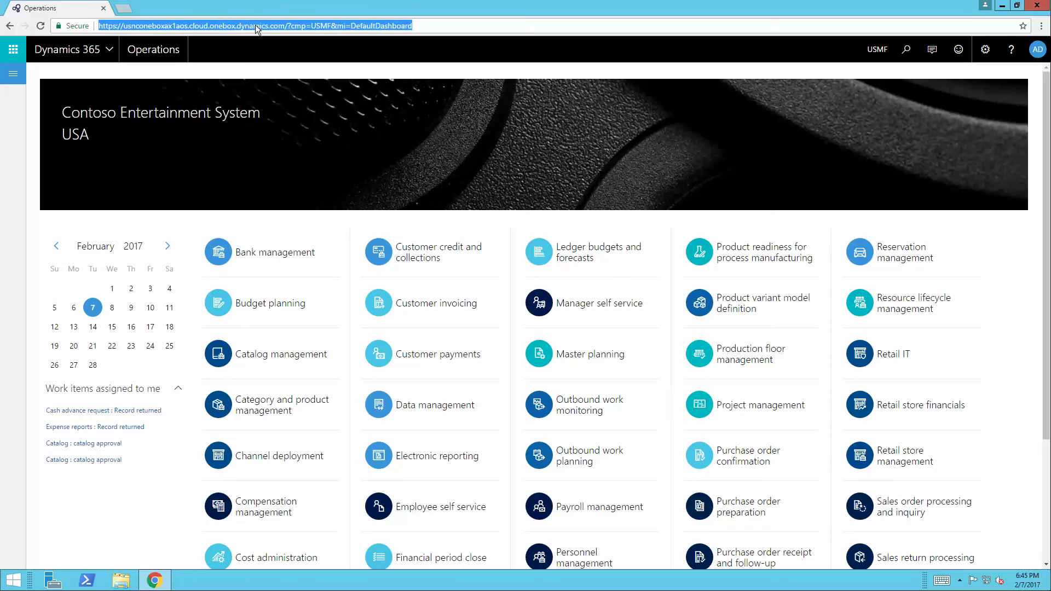
right_click(256, 25)
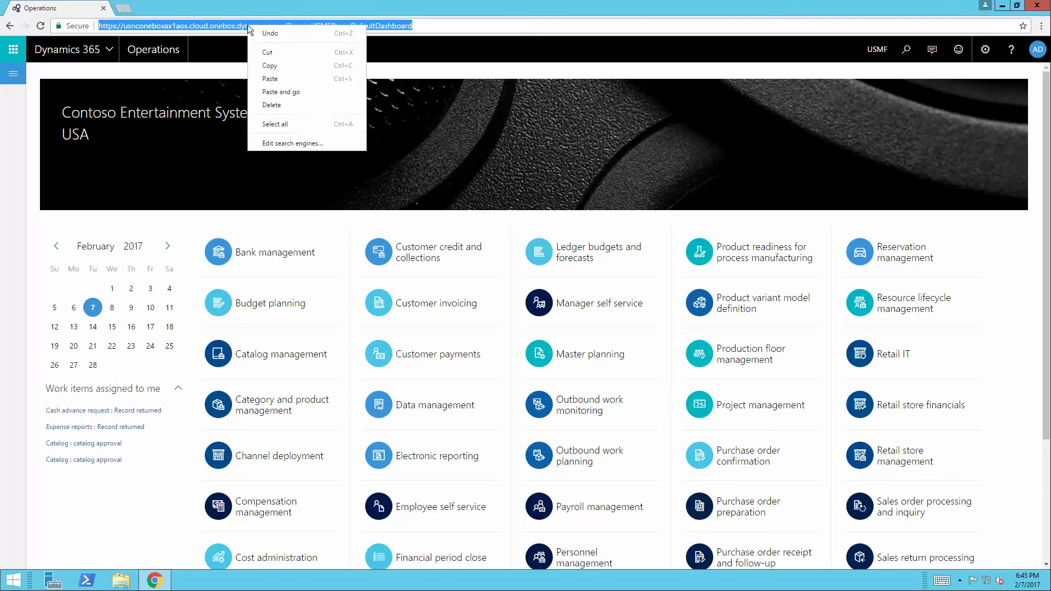
left_click(271, 67)
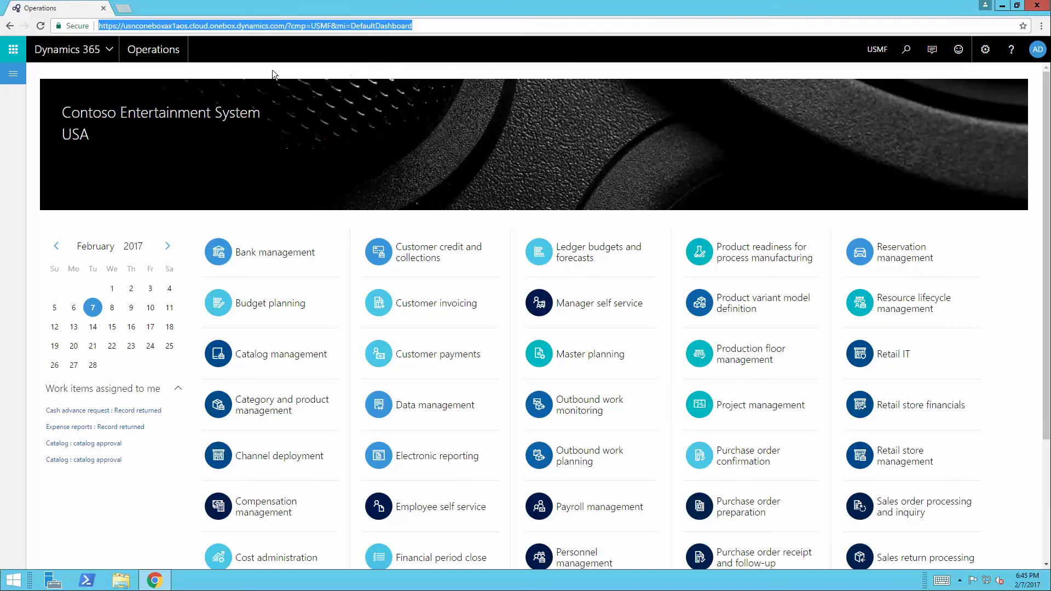
left_click(123, 7)
right_click(145, 30)
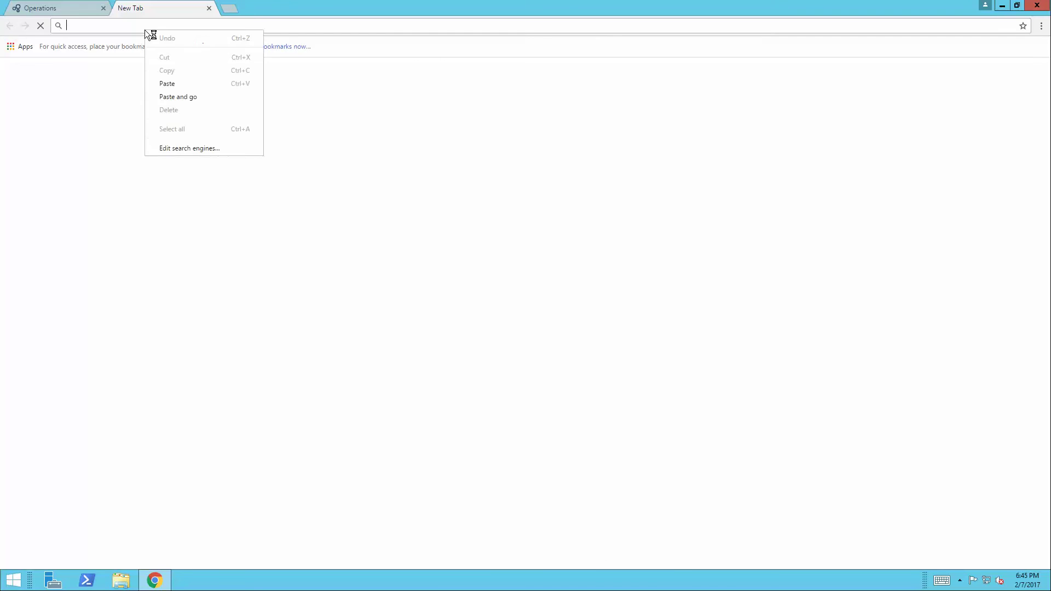
left_click(168, 84)
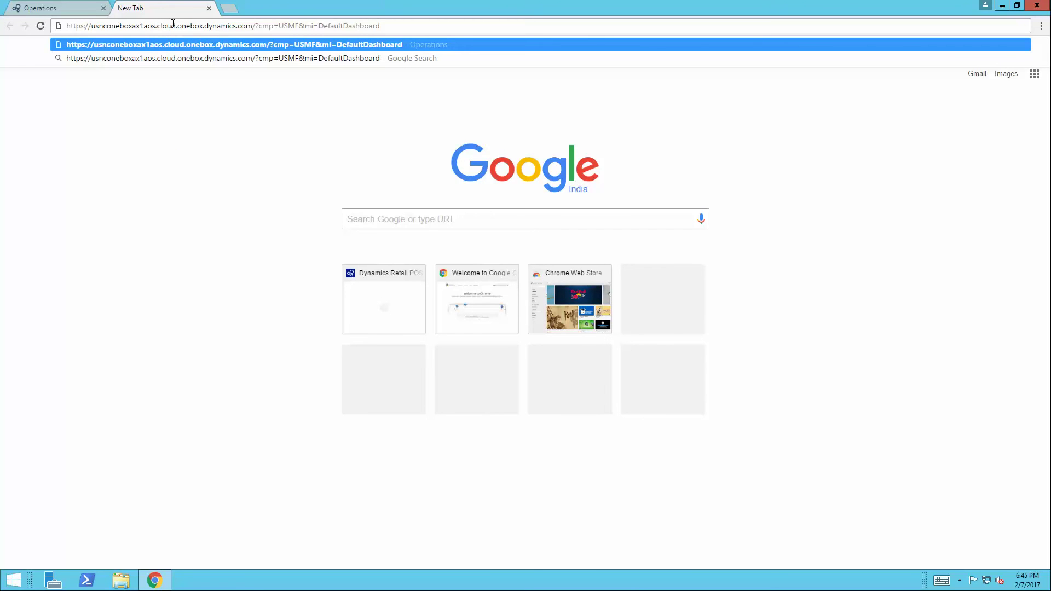
key("BackSpace")
type("p")
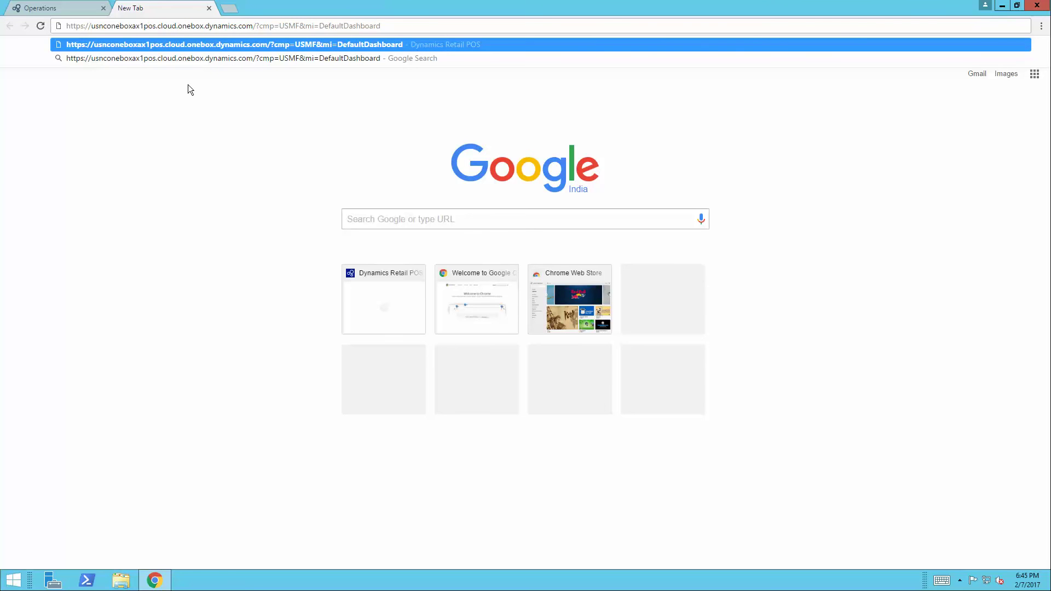
key("Return")
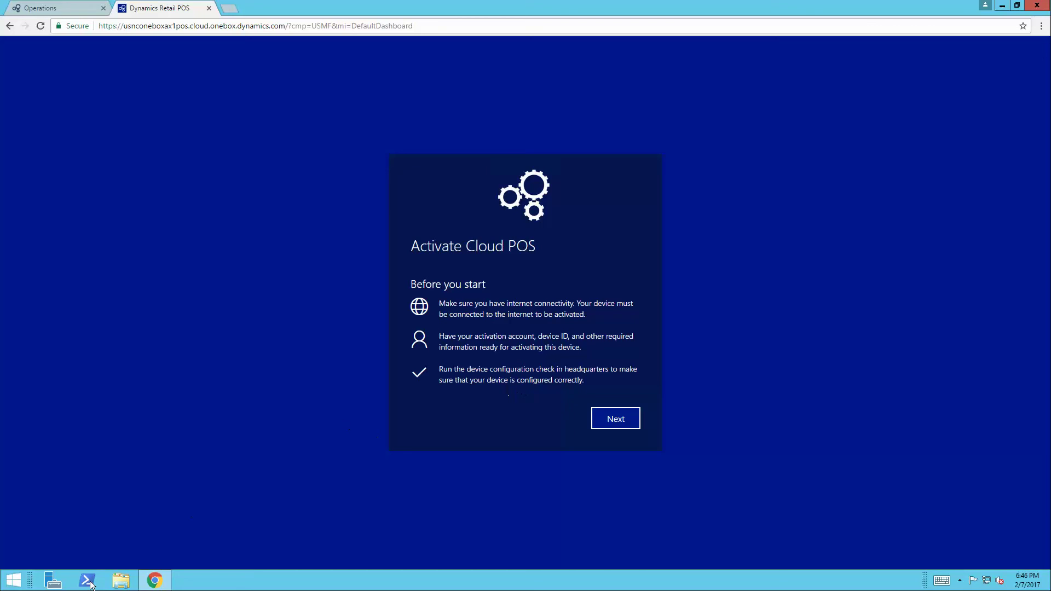
- Open File Explorer from the taskbar over the Cloud POS activation page
left_click(131, 584)
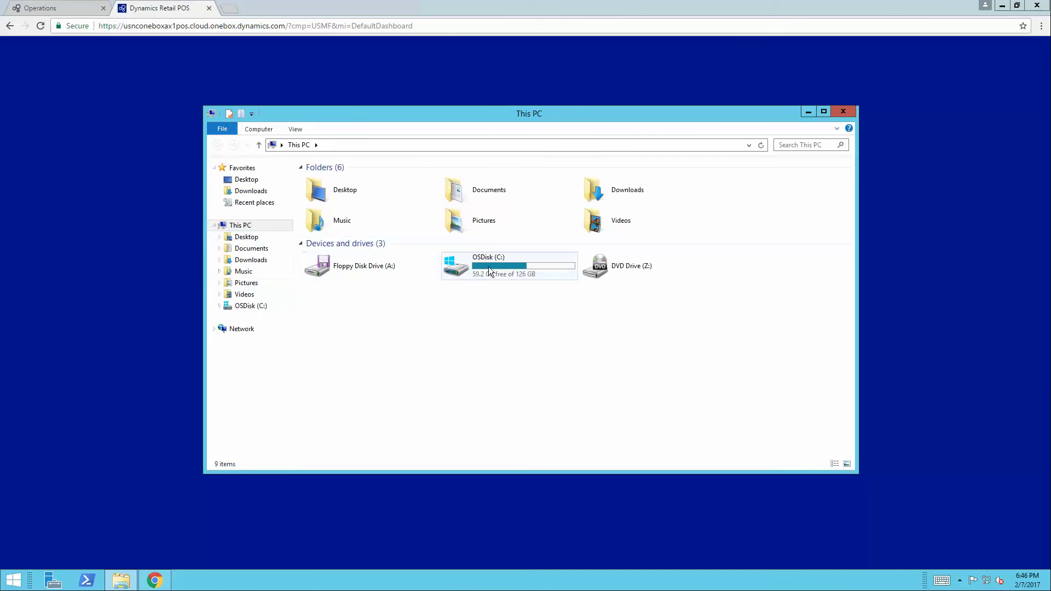
- Open OSDisk (C:) and select the RetailCloudPos and RetailHQConfiguration folders
double_click(490, 272)
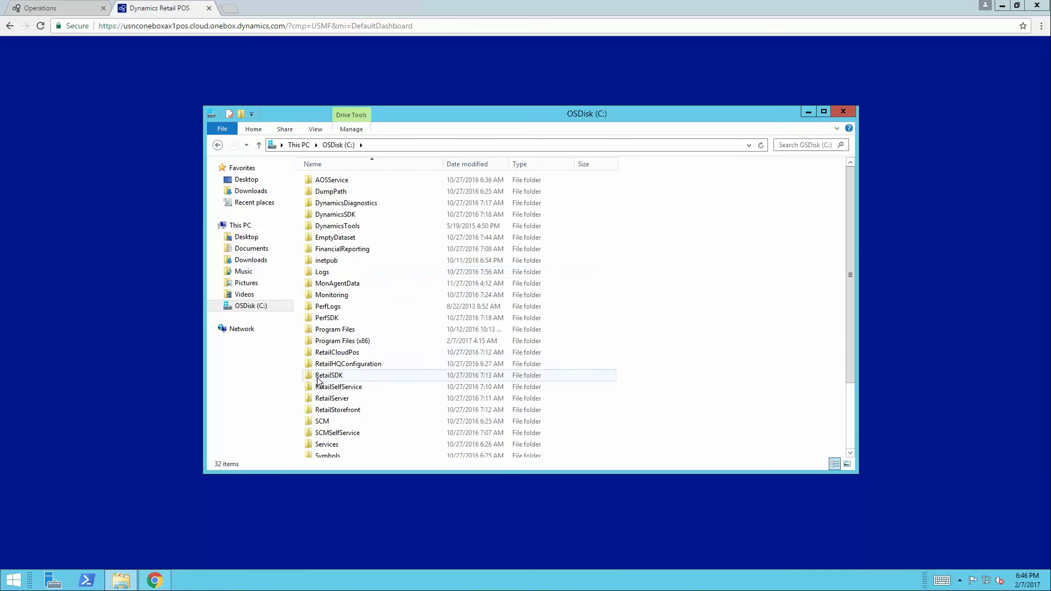
left_click(337, 353)
scroll(337, 356, "down", 1)
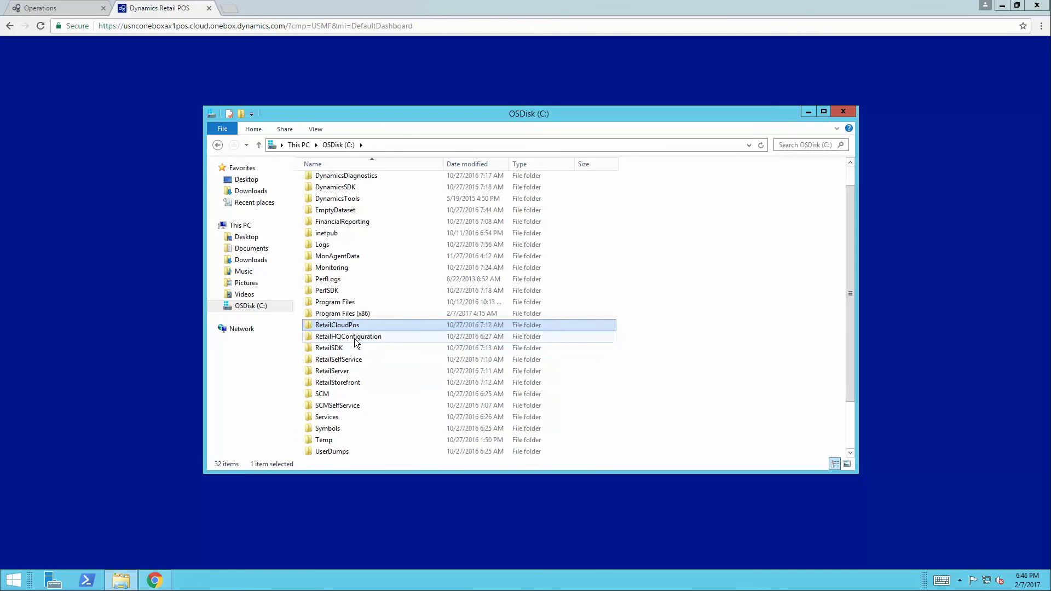
left_click(353, 338)
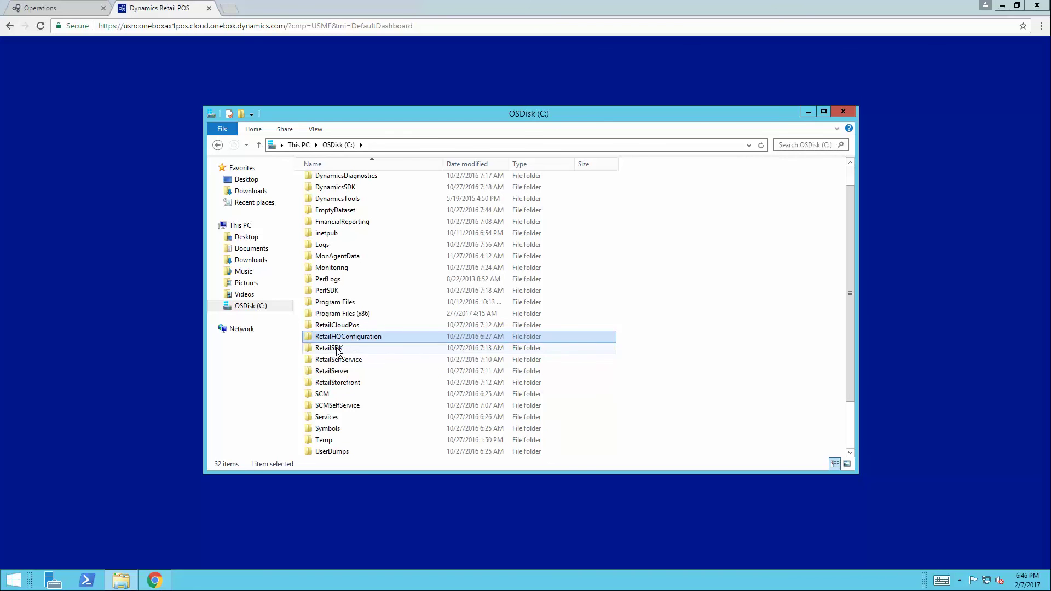